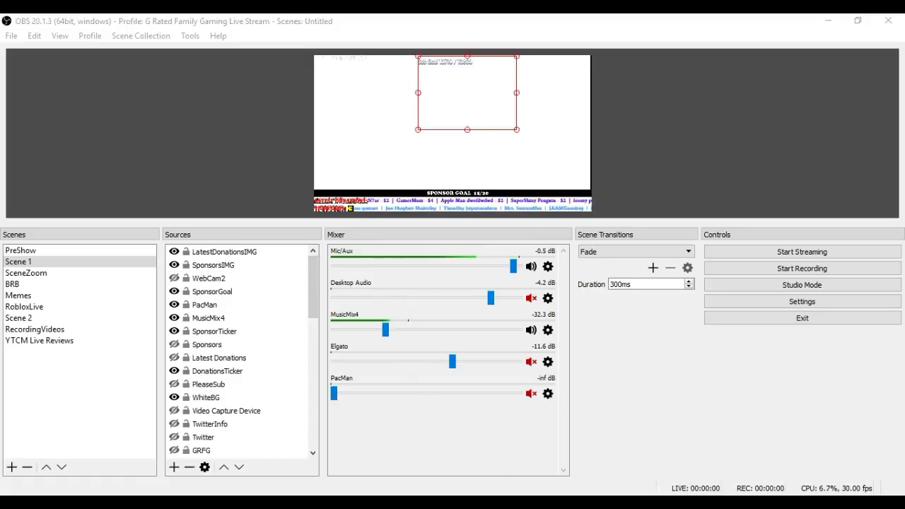
- Bring the browser forward and switch to the Restream.io dashboard listing the YouTube, Twitch and Mixer channels
{"action": "mouse_move", "coordinate": [472, 501]}
{"action": "left_click", "coordinate": [472, 452]}
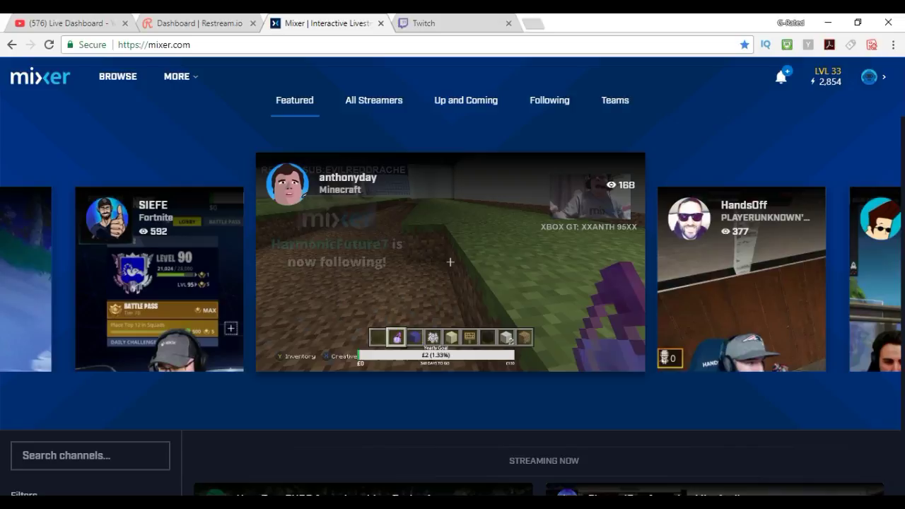
{"action": "left_click", "coordinate": [176, 26]}
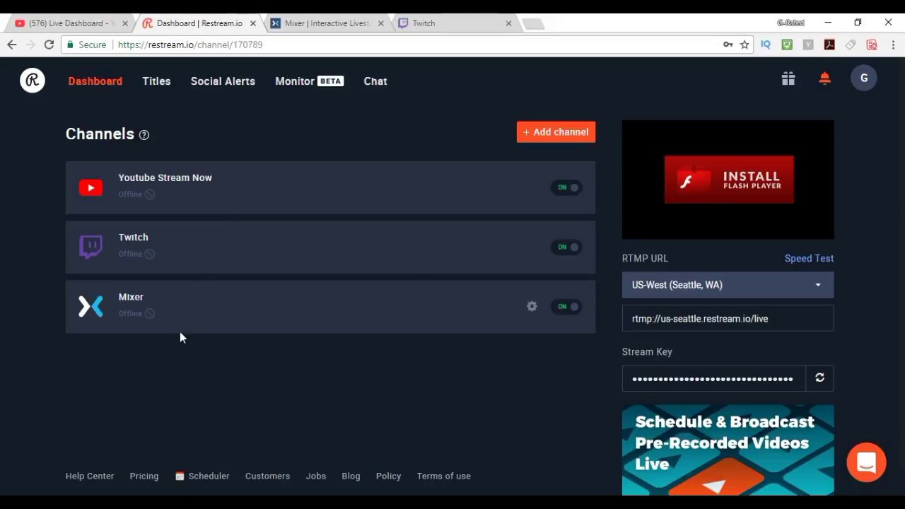
{"action": "left_click", "coordinate": [525, 134]}
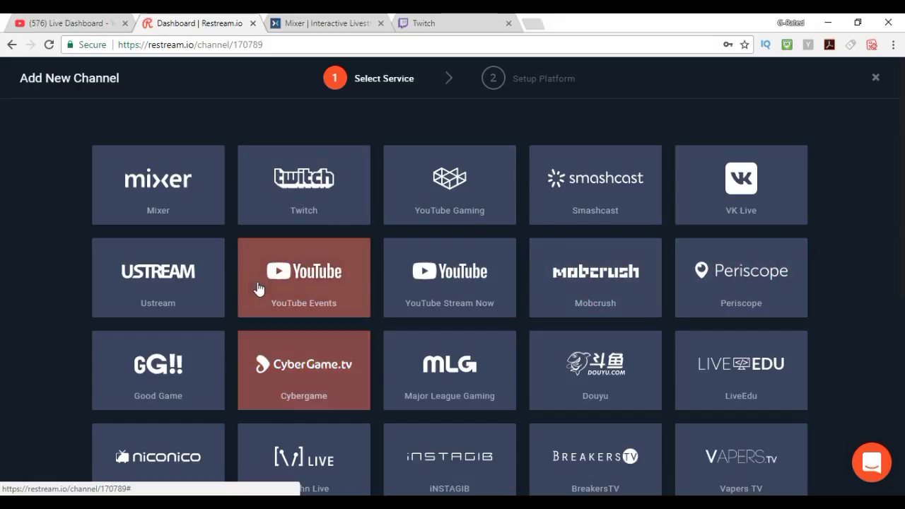
{"action": "left_click", "coordinate": [303, 215]}
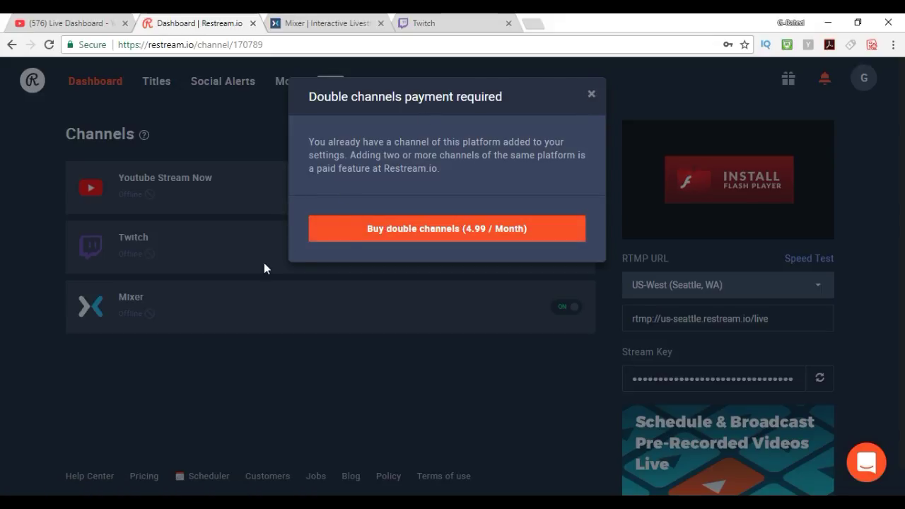
{"action": "left_click", "coordinate": [592, 96]}
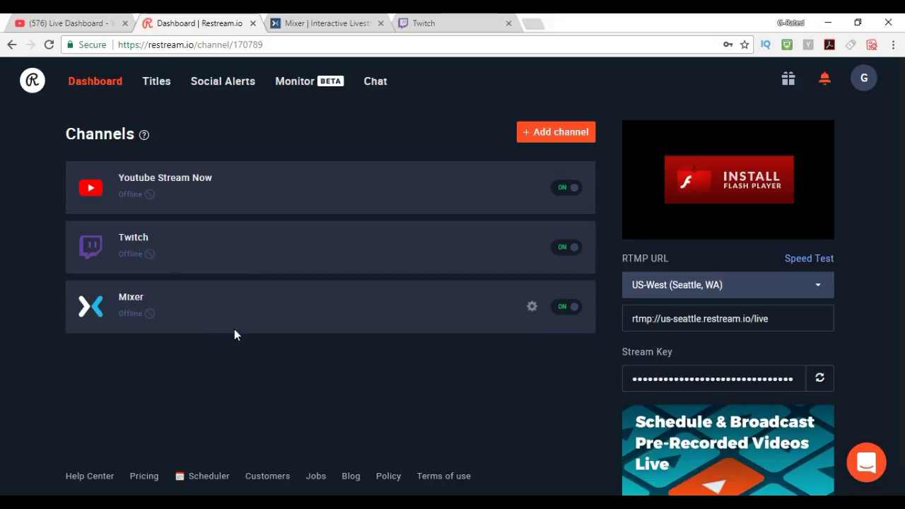
{"action": "left_click", "coordinate": [57, 27]}
- Go from the YouTube channel's videos to the Live Streaming dashboard in Creator Studio
{"action": "left_click", "coordinate": [47, 125]}
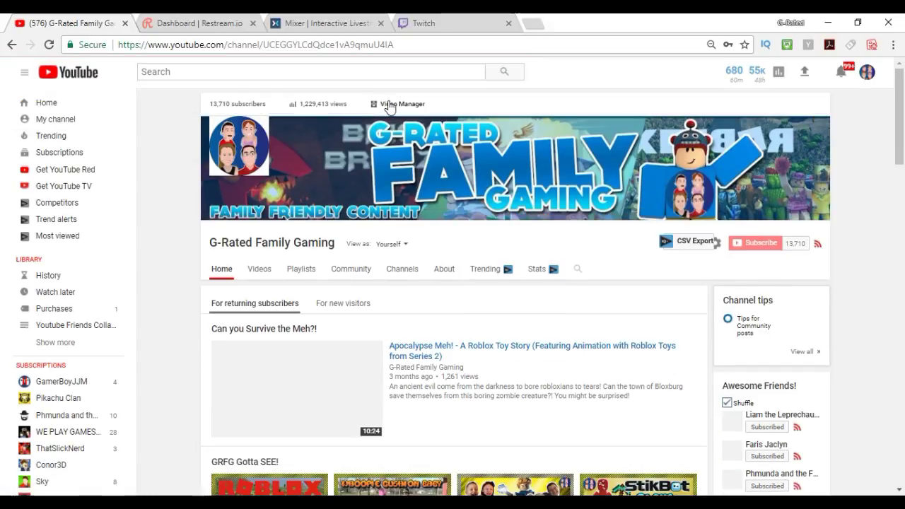
{"action": "left_click", "coordinate": [389, 104]}
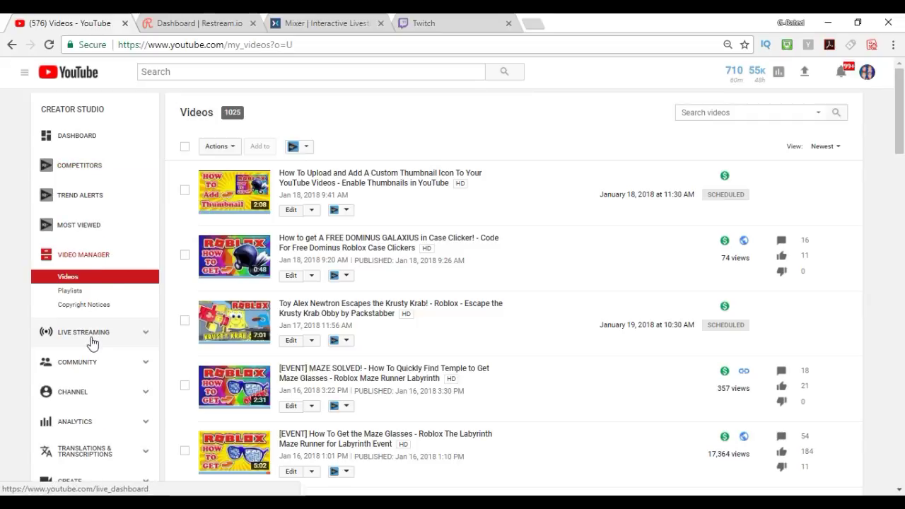
{"action": "left_click", "coordinate": [93, 343]}
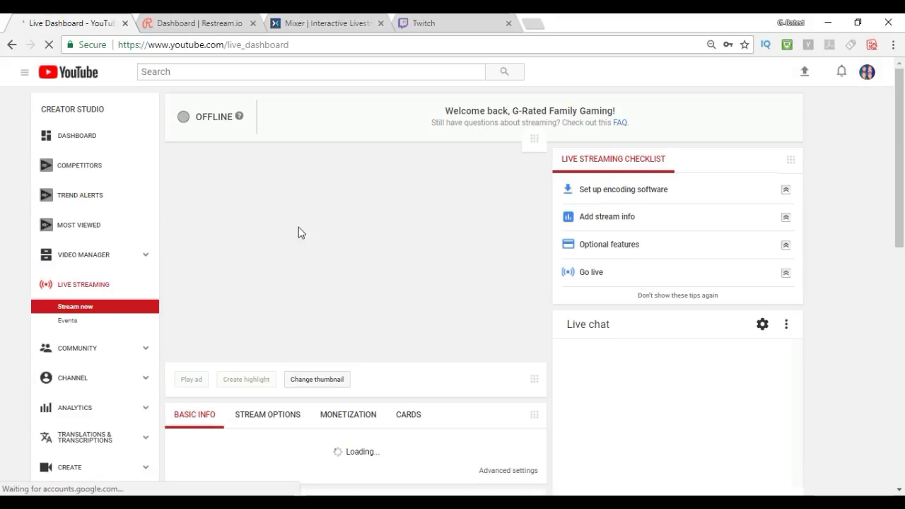
- Find the Encoder Setup server URL rtmp://a.rtmp.youtube.com/live2 and stream key, then return to Restream.io
{"action": "scroll", "coordinate": [299, 233], "scroll_direction": "down", "scroll_amount": 2}
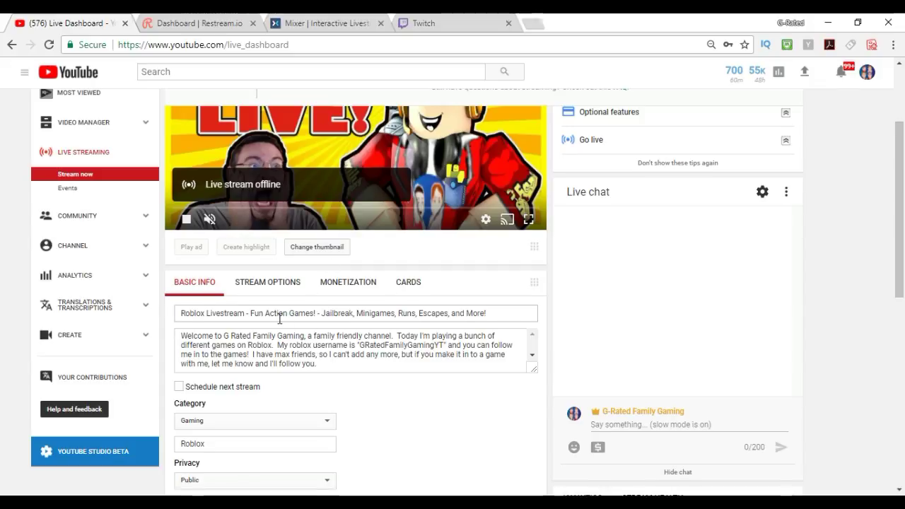
{"action": "scroll", "coordinate": [279, 322], "scroll_direction": "down", "scroll_amount": 4}
{"action": "scroll", "coordinate": [153, 319], "scroll_direction": "down", "scroll_amount": 3}
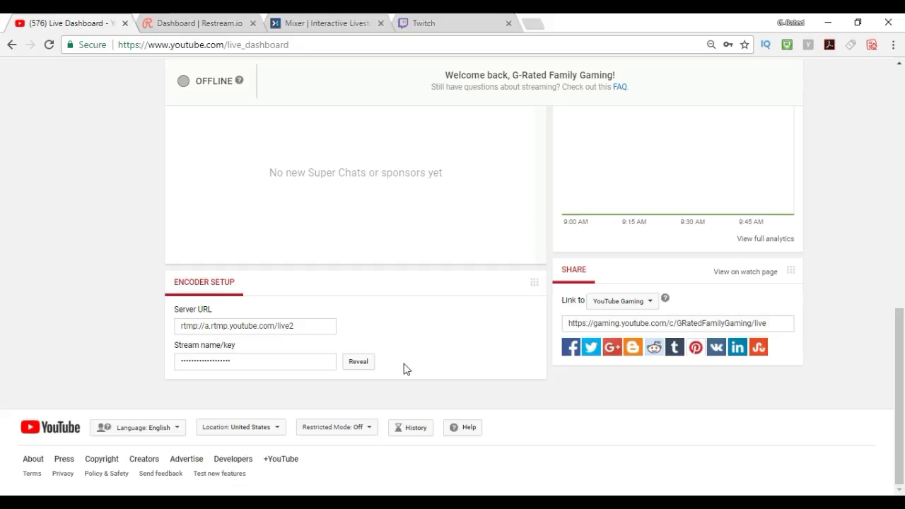
{"action": "left_click", "coordinate": [258, 361]}
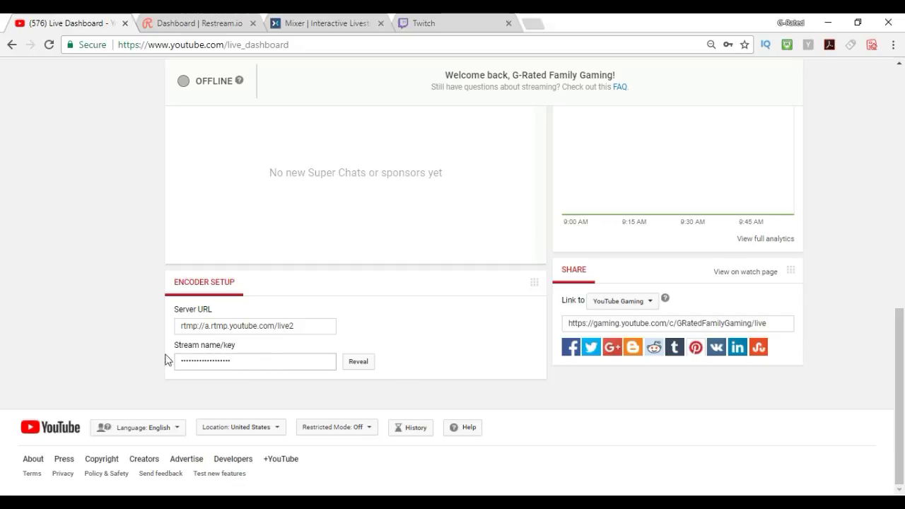
{"action": "left_click", "coordinate": [180, 24]}
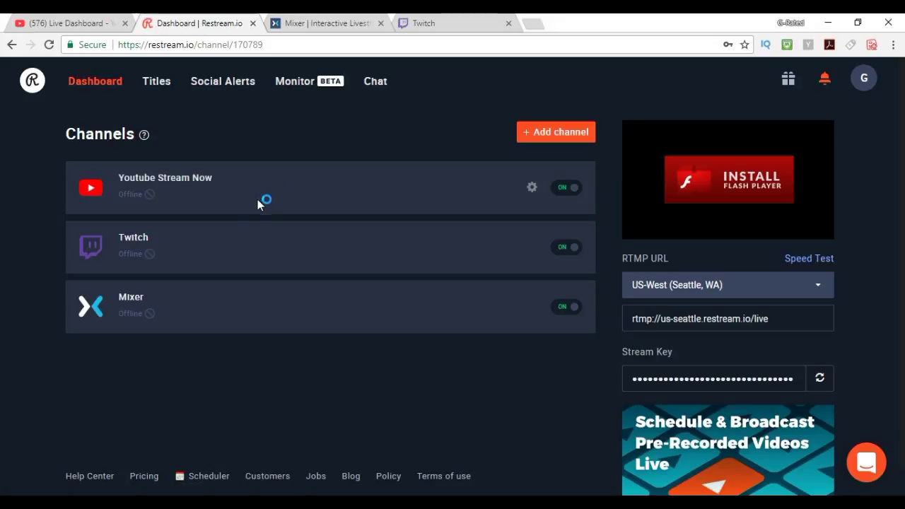
- Open the Twitch channel's Stream Key settings via Video Manager, then return to the Restream.io dashboard
{"action": "left_click", "coordinate": [437, 22]}
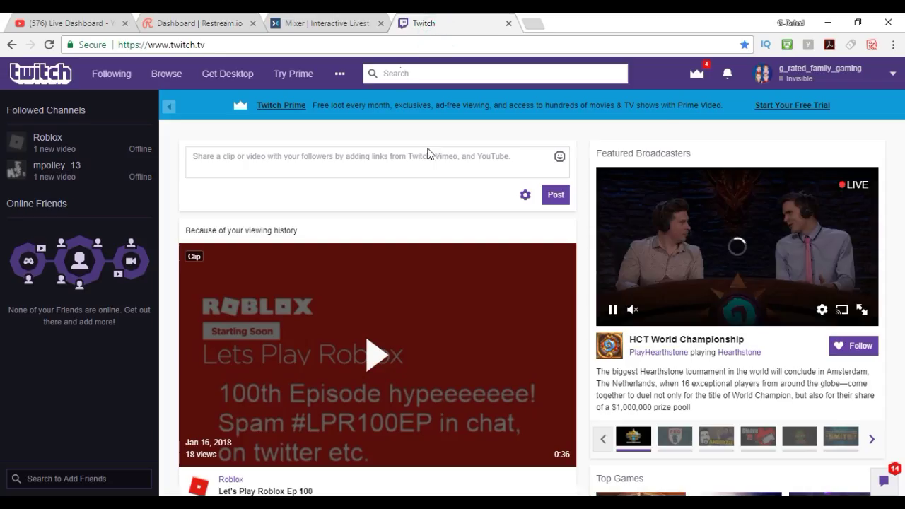
{"action": "left_click", "coordinate": [893, 74]}
{"action": "left_click", "coordinate": [787, 248]}
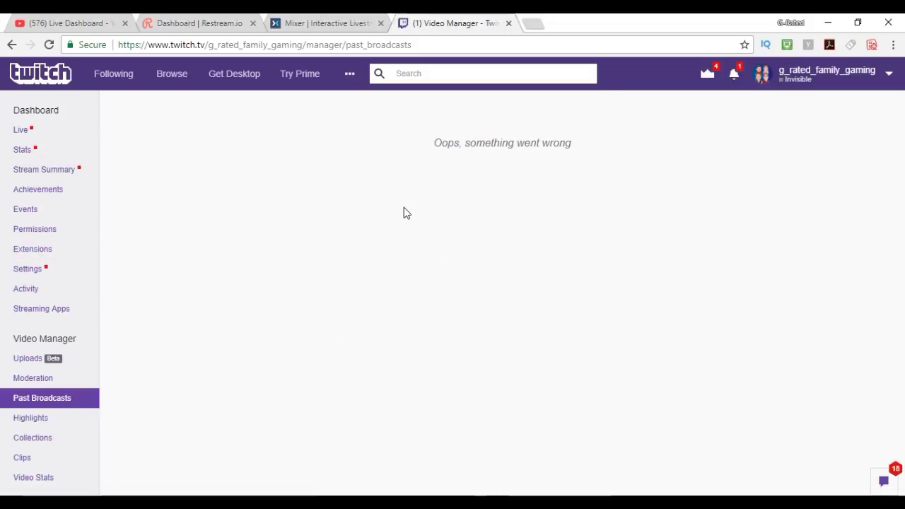
{"action": "left_click", "coordinate": [28, 270]}
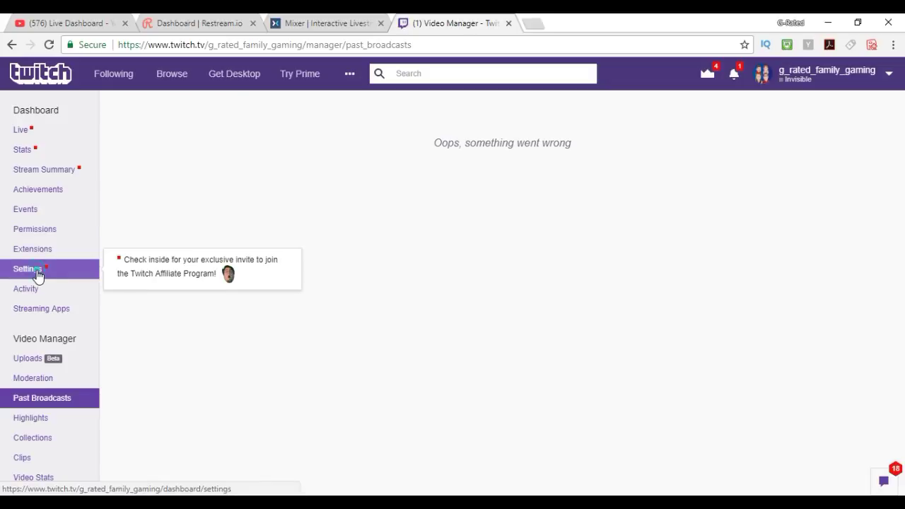
{"action": "scroll", "coordinate": [279, 221], "scroll_direction": "down", "scroll_amount": 7}
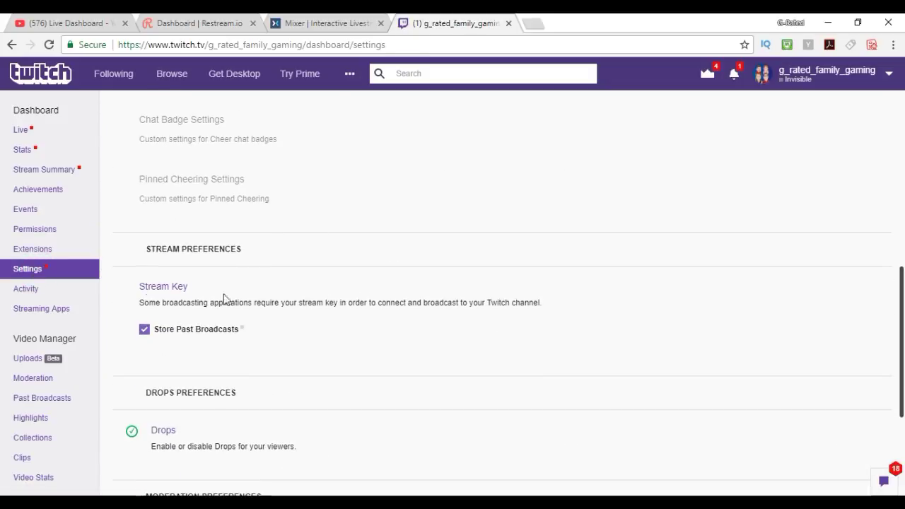
{"action": "left_click", "coordinate": [157, 288]}
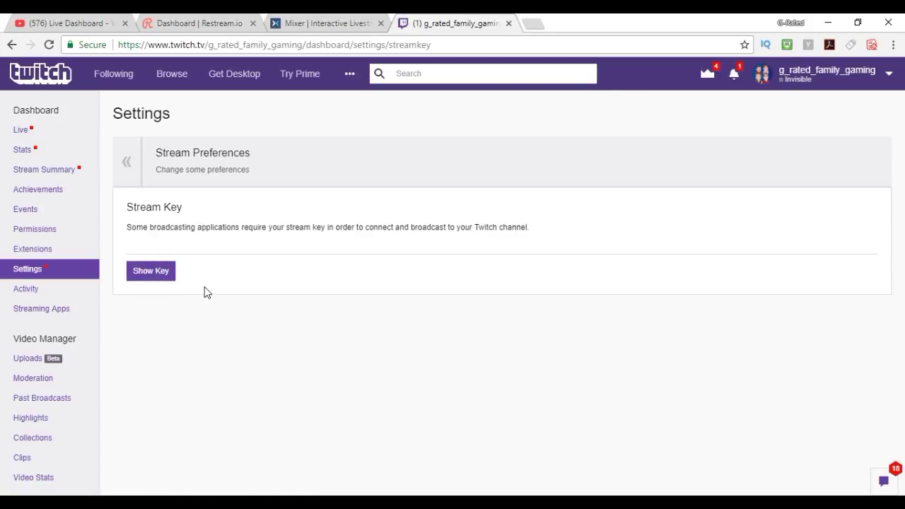
{"action": "left_click", "coordinate": [210, 23]}
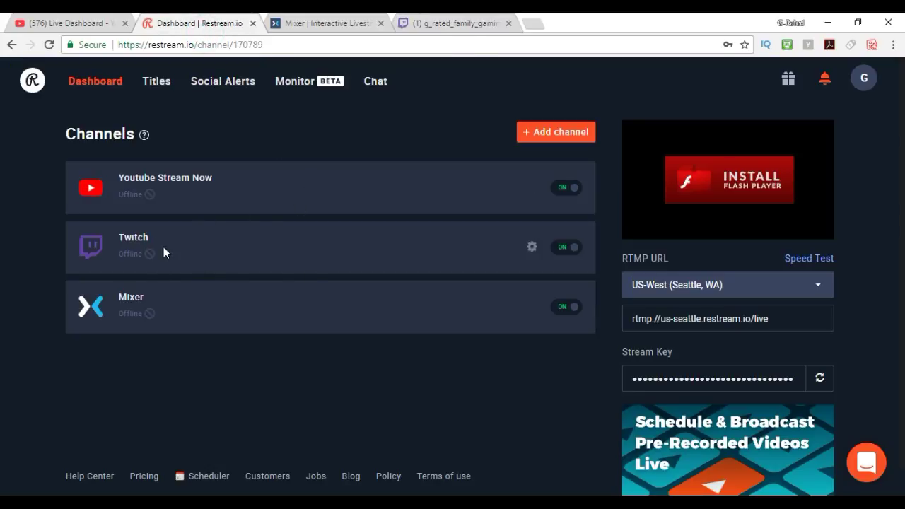
{"action": "left_click", "coordinate": [315, 25]}
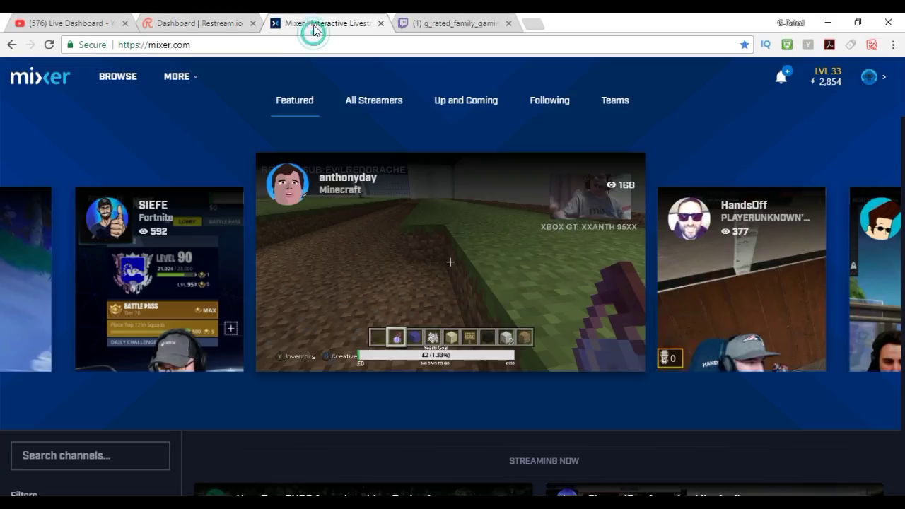
{"action": "left_click", "coordinate": [871, 78]}
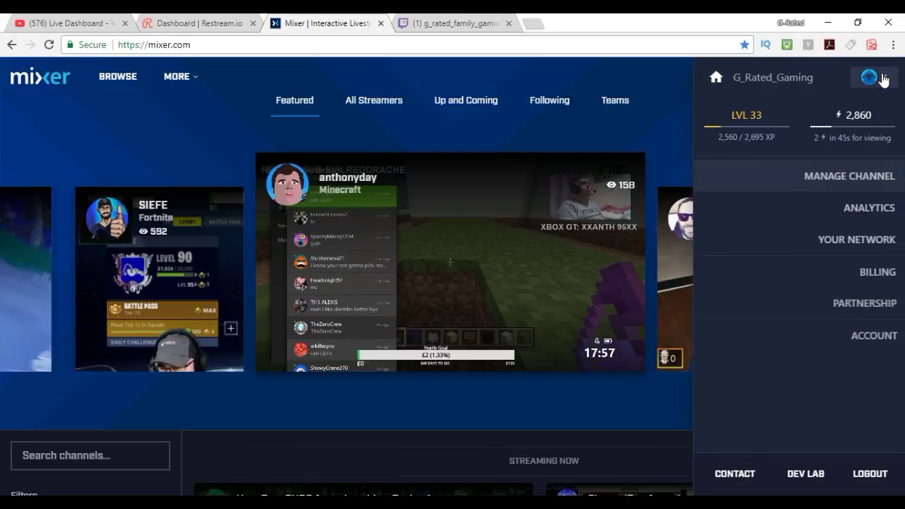
{"action": "left_click", "coordinate": [848, 177]}
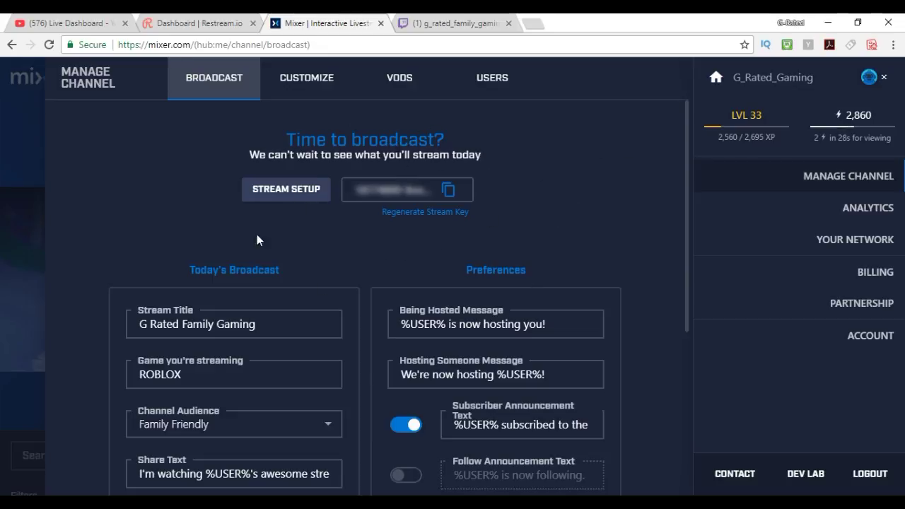
{"action": "left_click", "coordinate": [200, 23]}
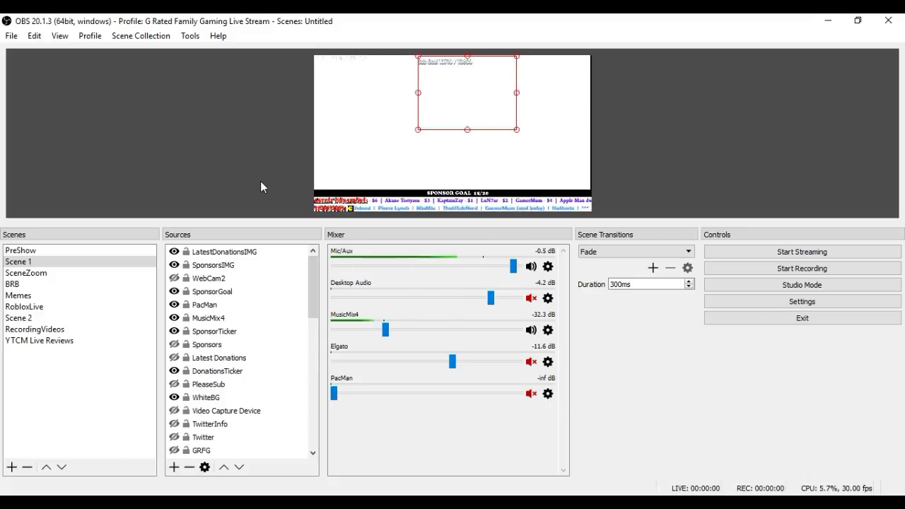
{"action": "left_click", "coordinate": [828, 21]}
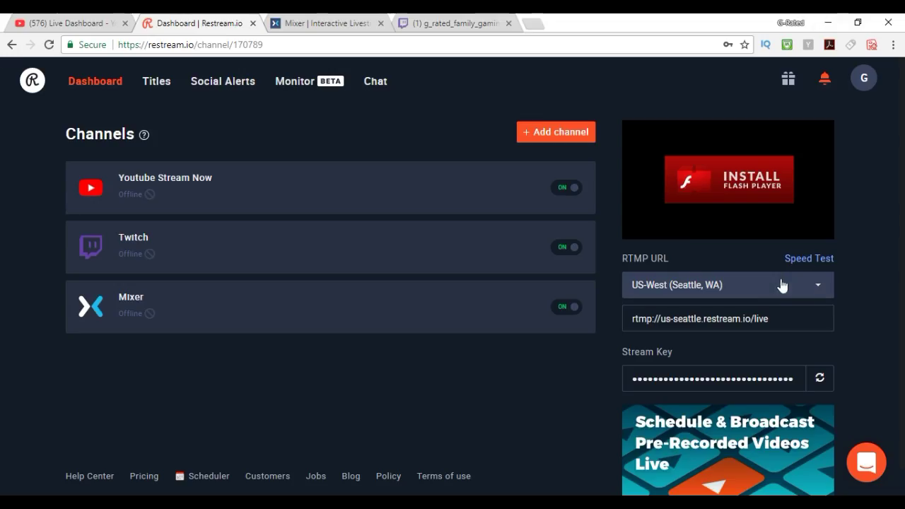
{"action": "left_click", "coordinate": [815, 286]}
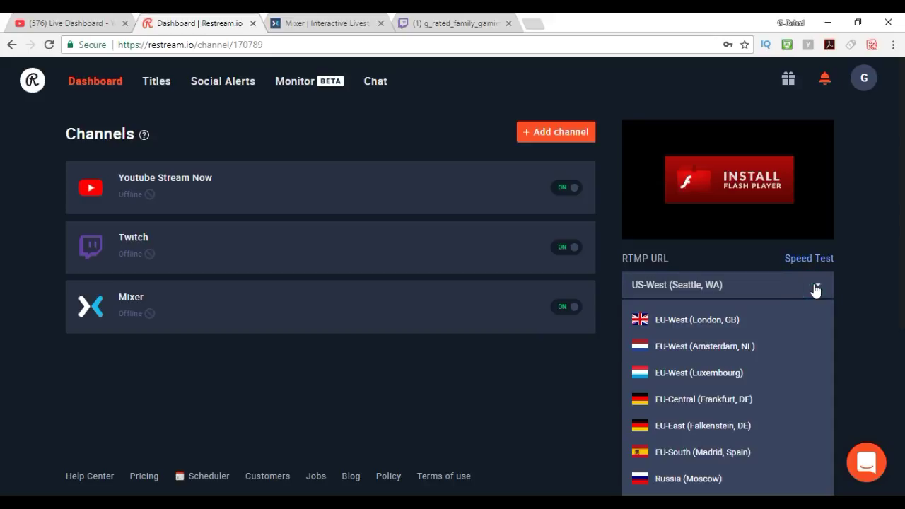
{"action": "scroll", "coordinate": [810, 304], "scroll_direction": "down", "scroll_amount": 3}
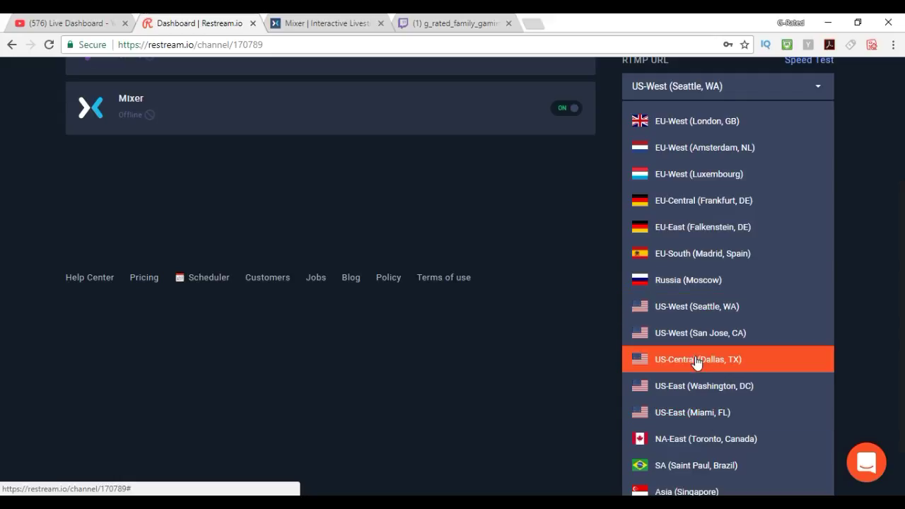
{"action": "scroll", "coordinate": [676, 401], "scroll_direction": "down", "scroll_amount": 1}
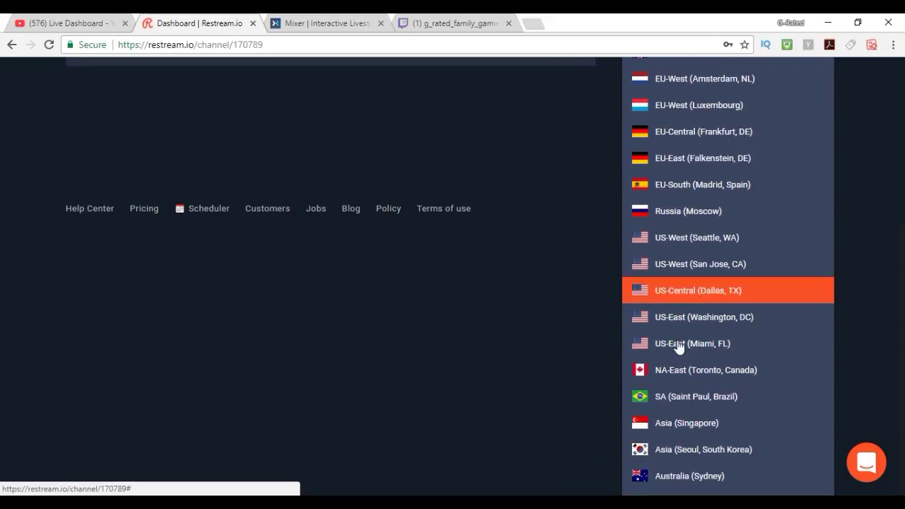
{"action": "scroll", "coordinate": [672, 297], "scroll_direction": "up", "scroll_amount": 1}
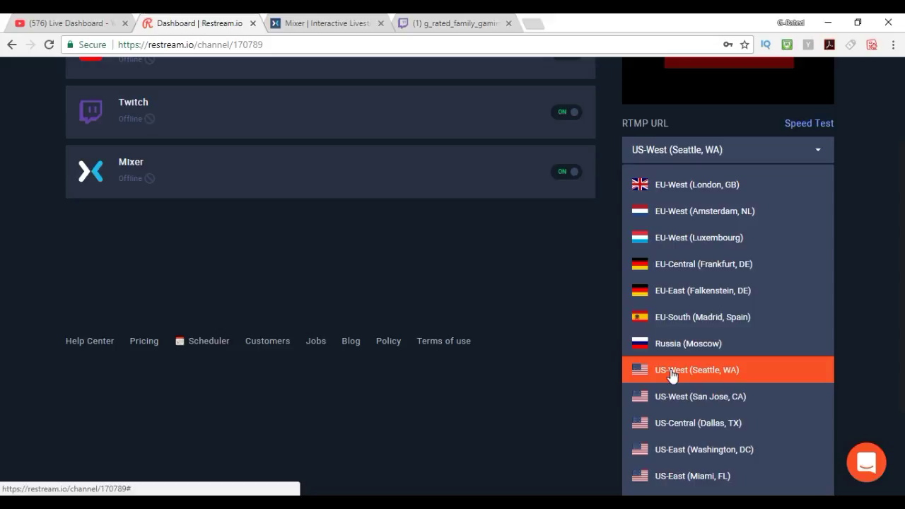
{"action": "left_click", "coordinate": [671, 372]}
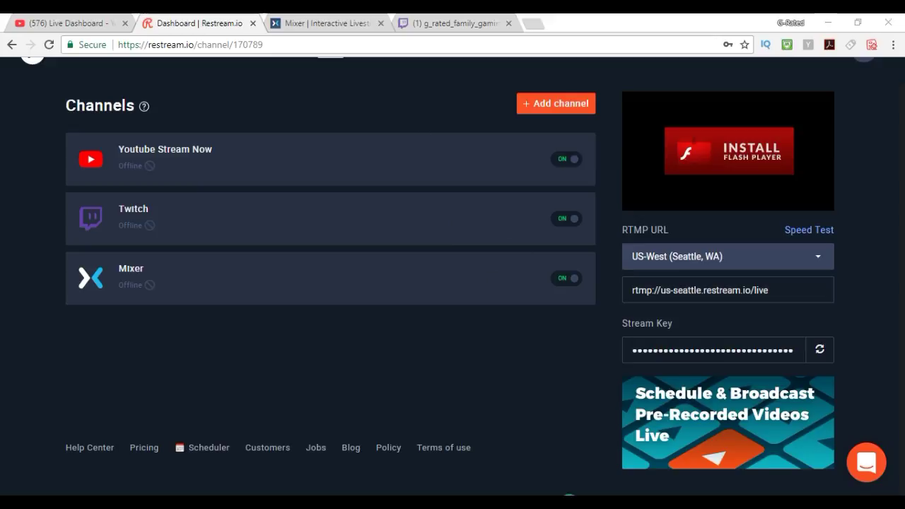
- Bring OBS back up and open the Stream page of its Settings
{"action": "left_click", "coordinate": [828, 22]}
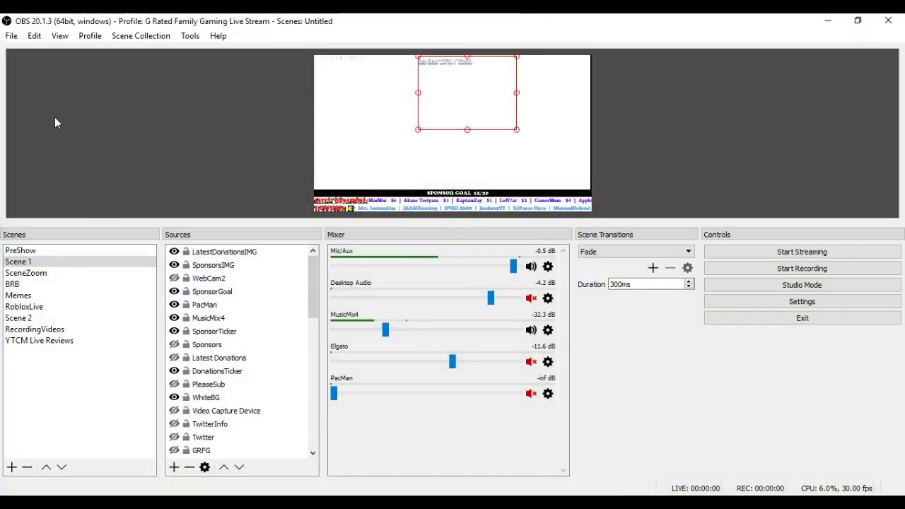
{"action": "left_click", "coordinate": [12, 35]}
{"action": "mouse_move", "coordinate": [34, 36]}
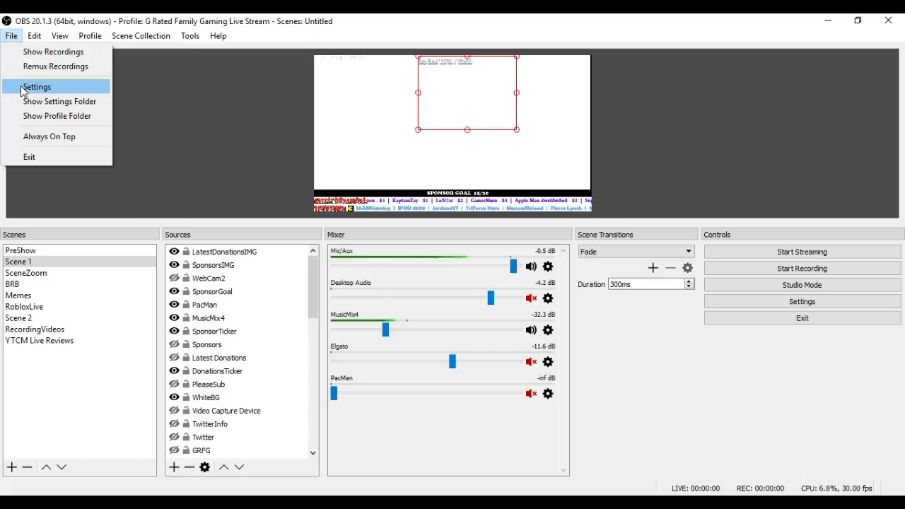
{"action": "left_click", "coordinate": [22, 87]}
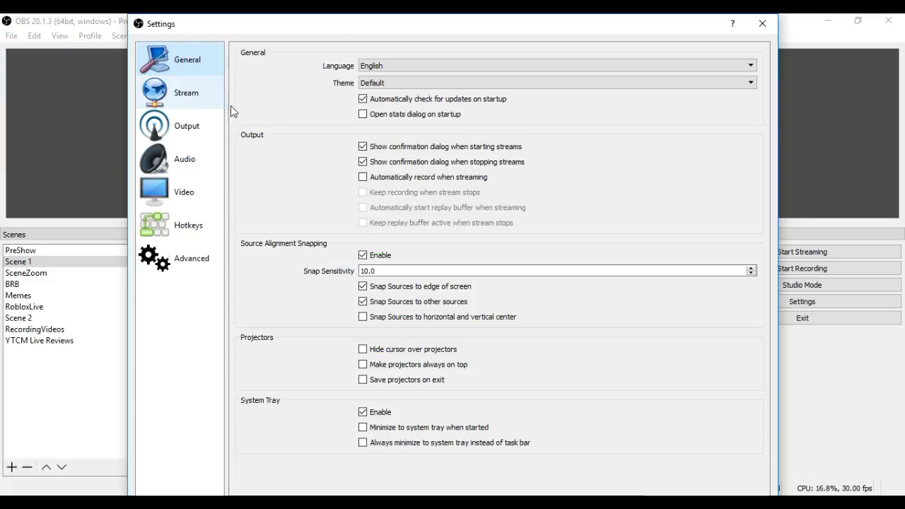
{"action": "left_click", "coordinate": [186, 99]}
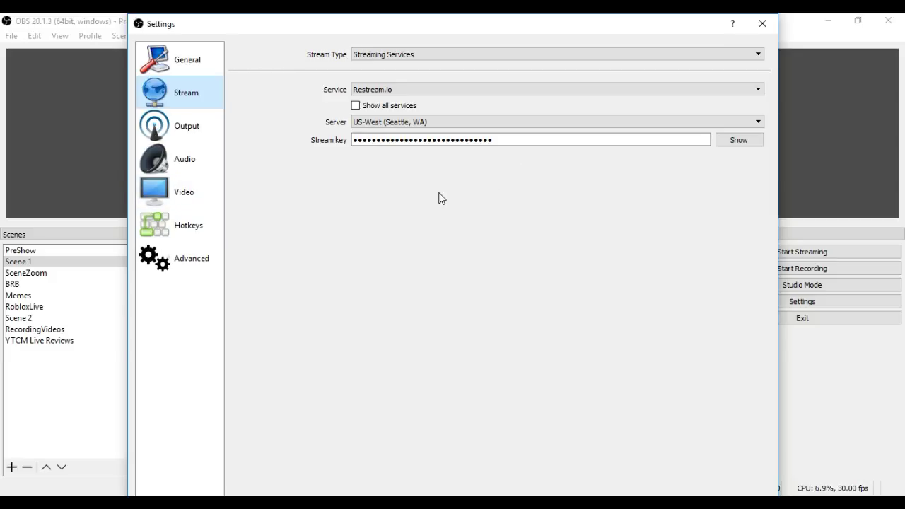
- Set Streaming Services with Restream.io, server US-West (Seattle, WA), and select the stream key field
{"action": "left_click", "coordinate": [759, 54]}
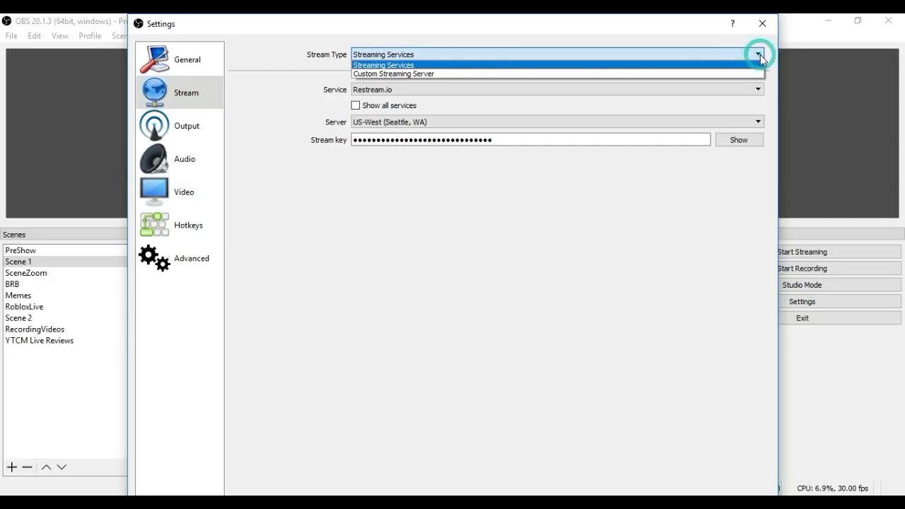
{"action": "left_click", "coordinate": [414, 64]}
{"action": "left_click", "coordinate": [759, 90]}
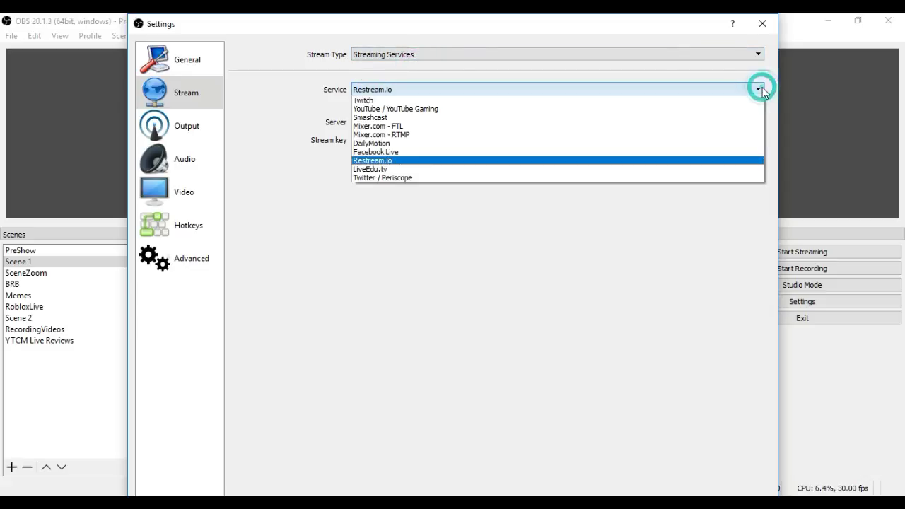
{"action": "left_click", "coordinate": [407, 161]}
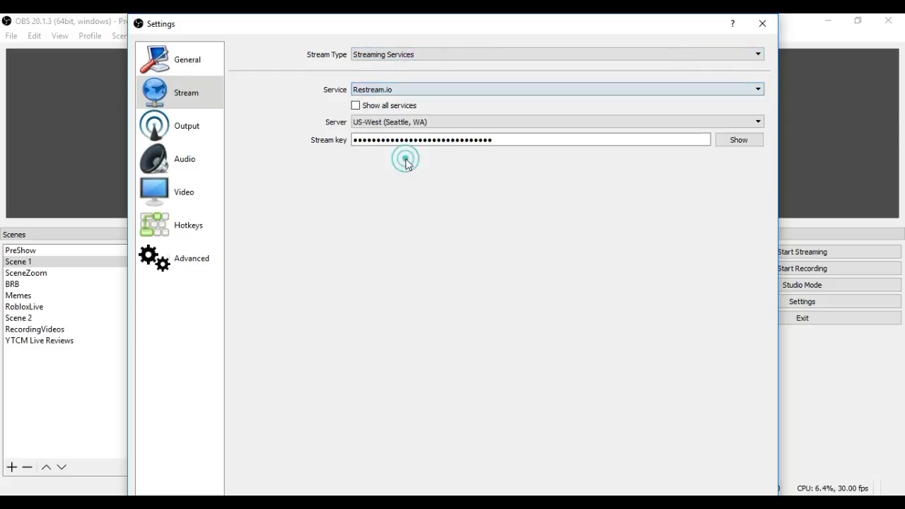
{"action": "left_click", "coordinate": [759, 120]}
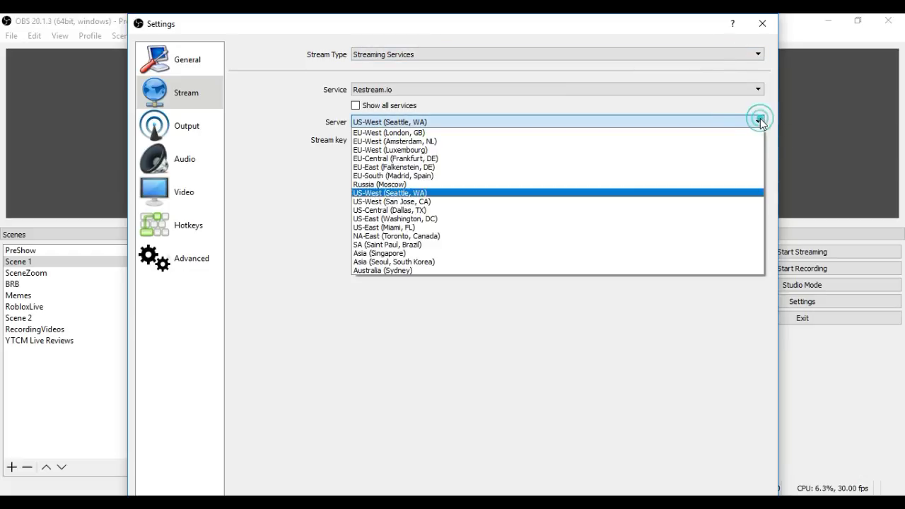
{"action": "left_click", "coordinate": [388, 192]}
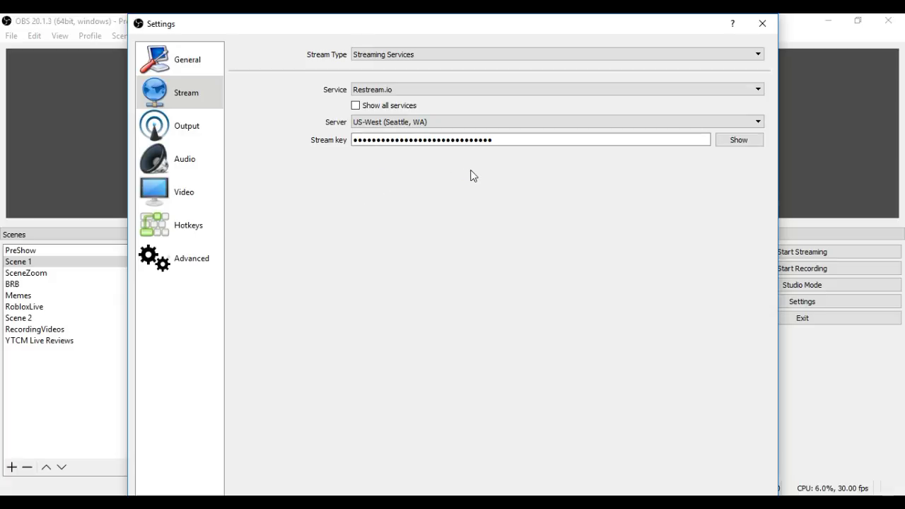
{"action": "left_click", "coordinate": [497, 140]}
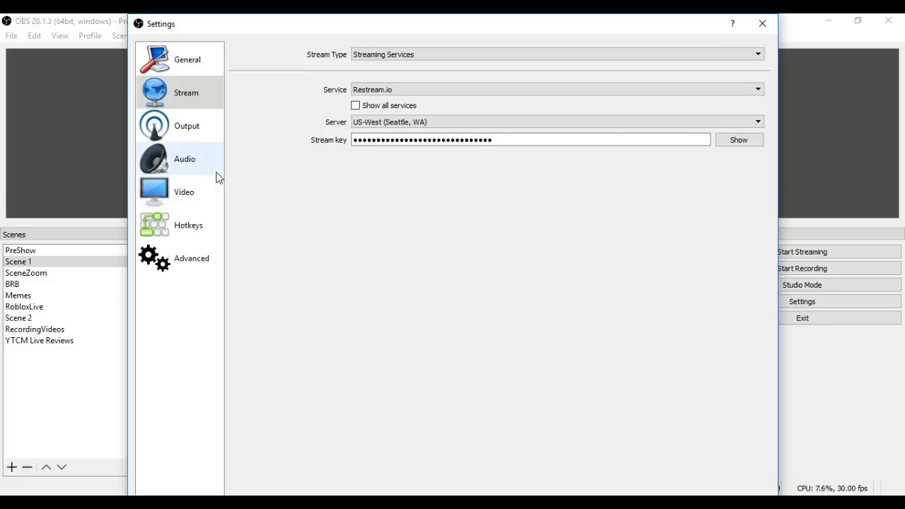
- Review the Output and Video settings pages, then close Settings with Esc
{"action": "left_click", "coordinate": [191, 137]}
{"action": "left_click", "coordinate": [182, 192]}
{"action": "left_click", "coordinate": [191, 137]}
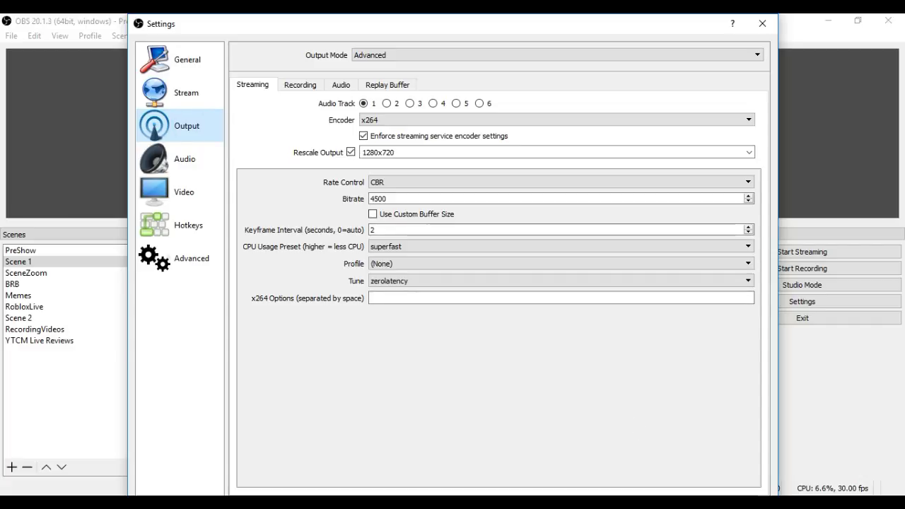
{"action": "key", "text": "Escape"}
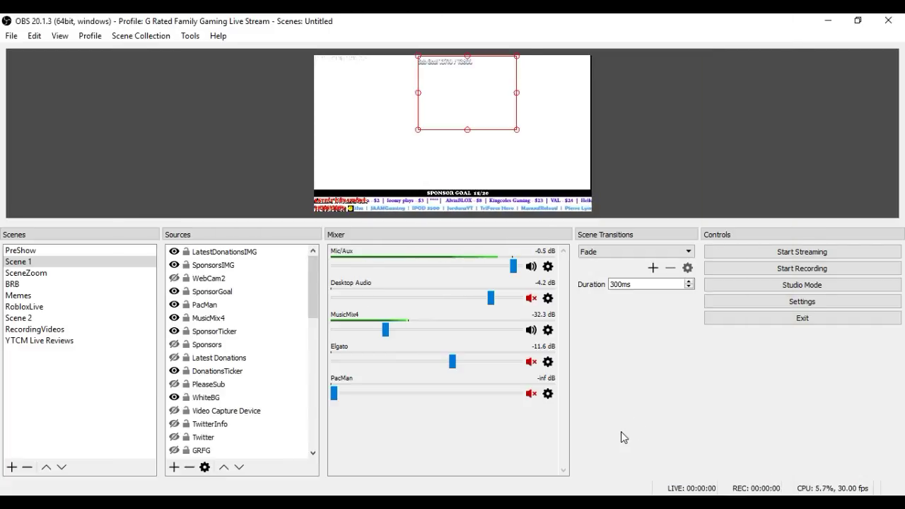